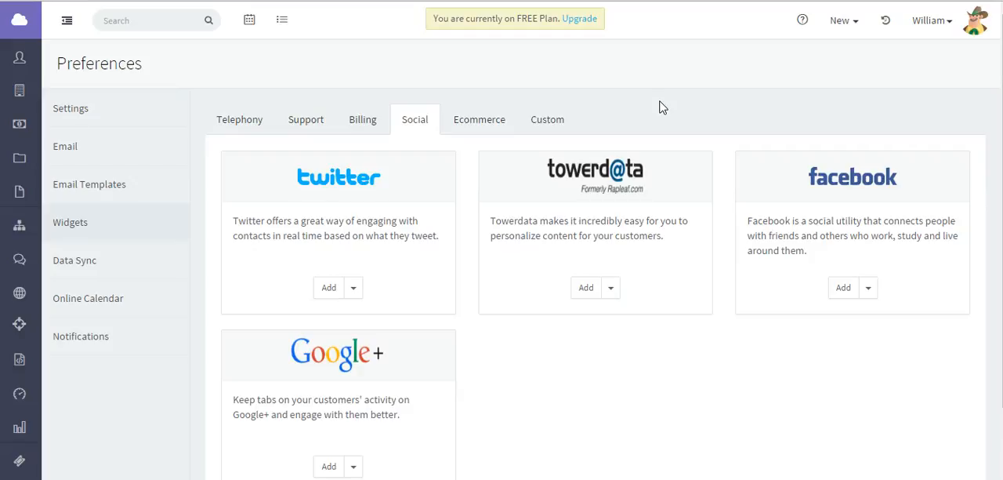
Step: Bring up the user account menu from the header
left_click(702, 69)
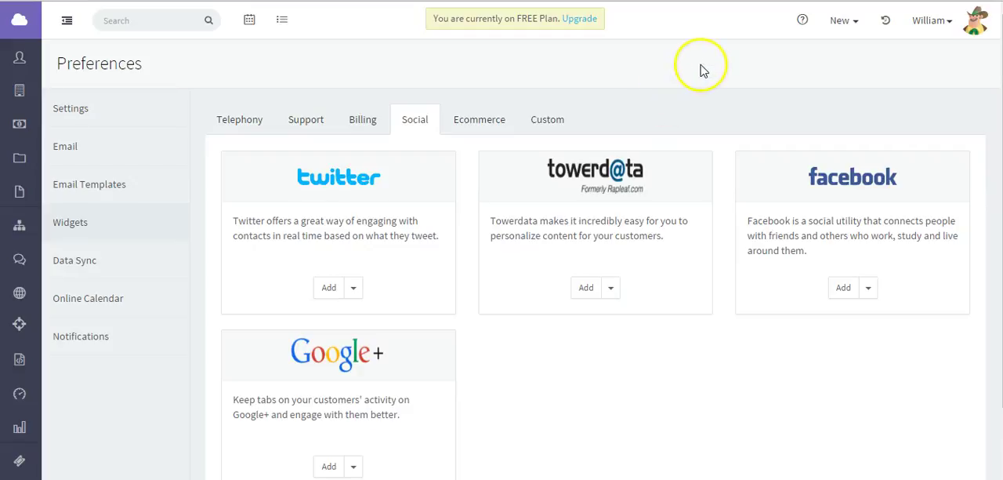
Step: Go to Preferences and show the Widgets page with Twitter, Towerdata, Facebook and Google+
left_click(932, 21)
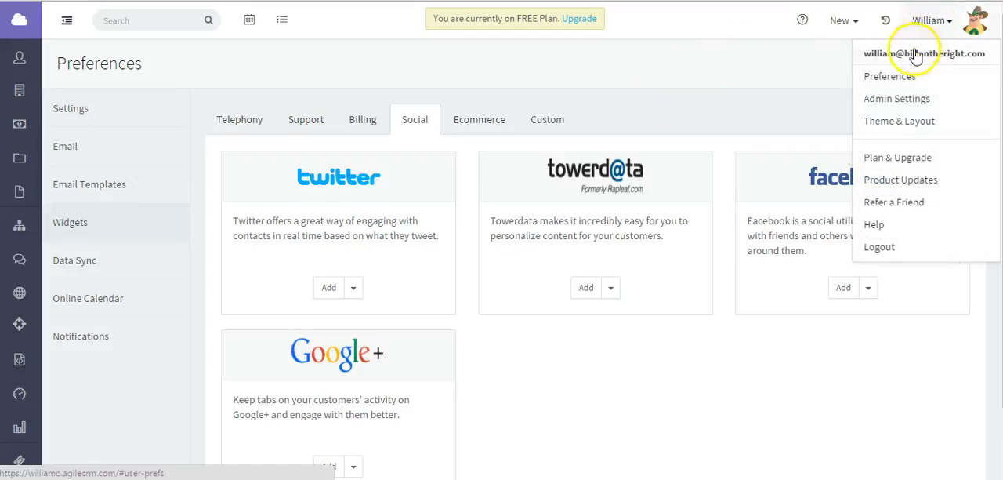
left_click(892, 76)
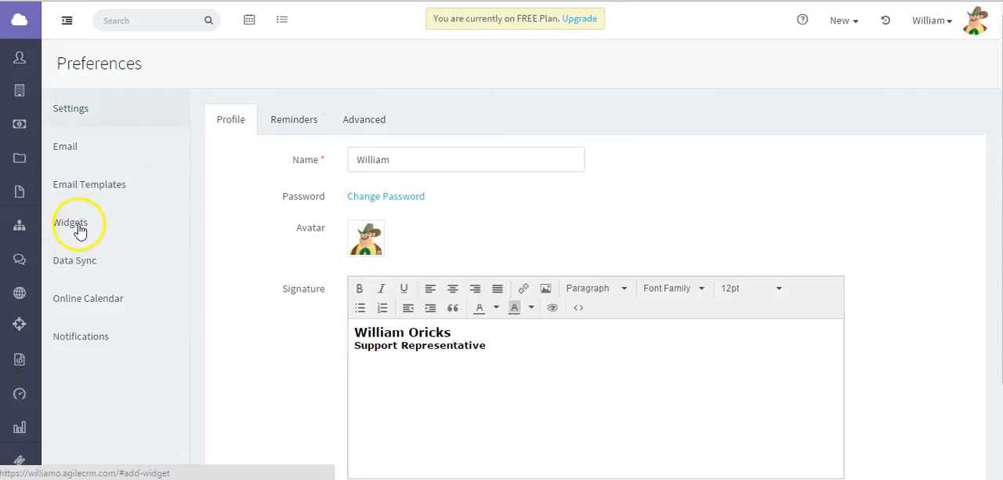
left_click(78, 227)
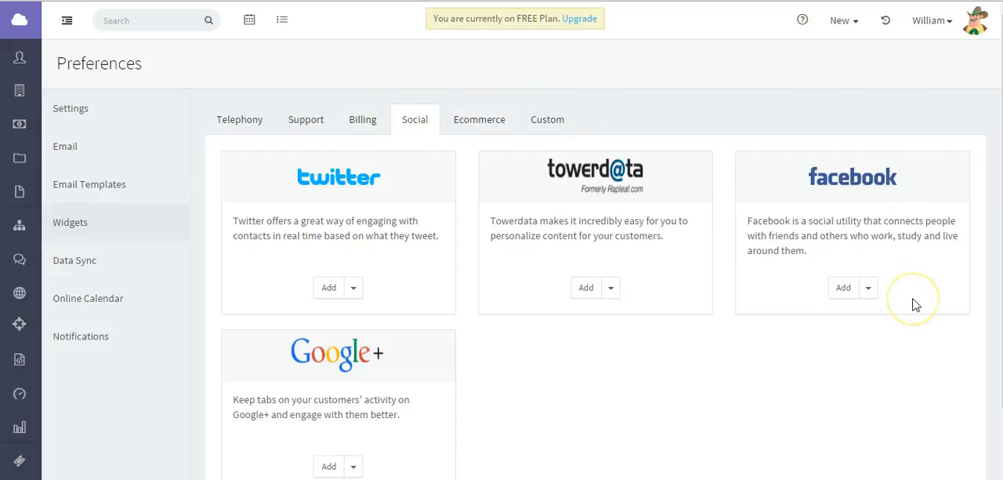
Step: Add the Facebook widget and link a Facebook account so it is saved
left_click(843, 287)
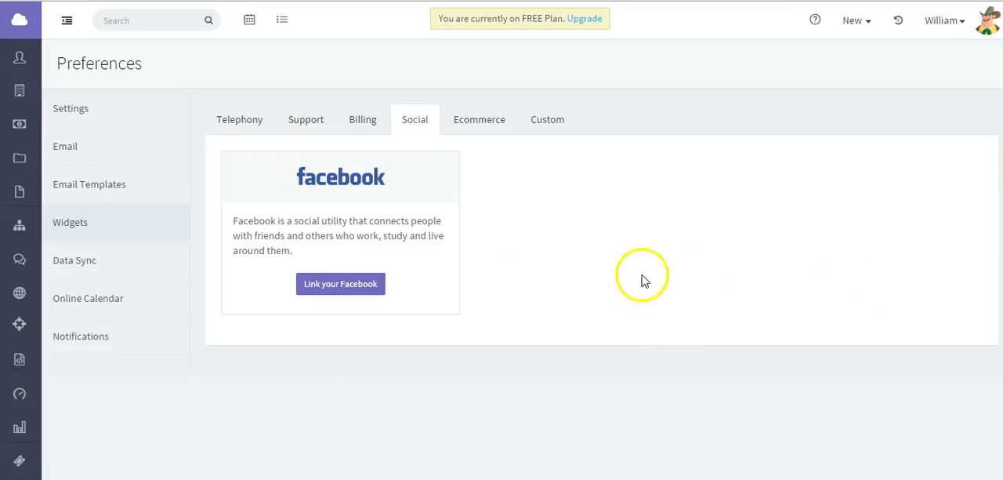
left_click(344, 289)
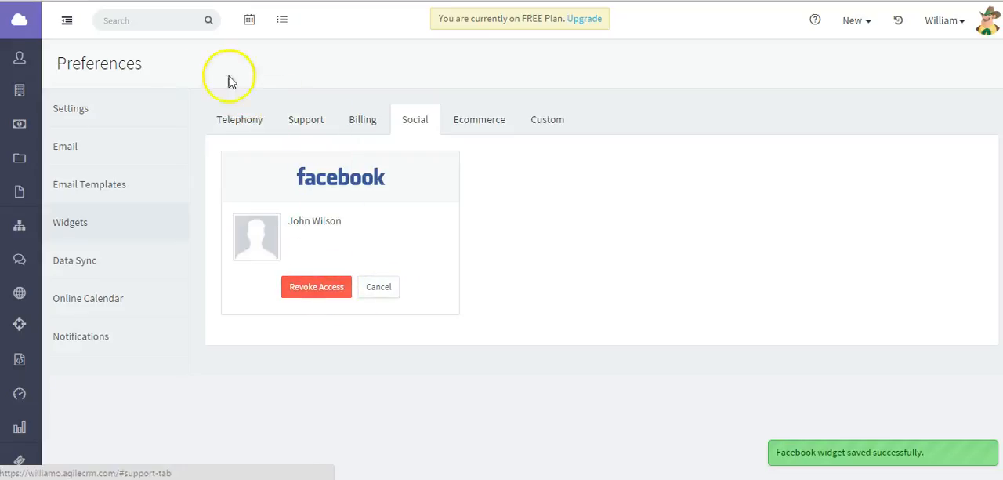
Step: View a contact that already has a Facebook profile linked, then return to the contacts list
left_click(21, 65)
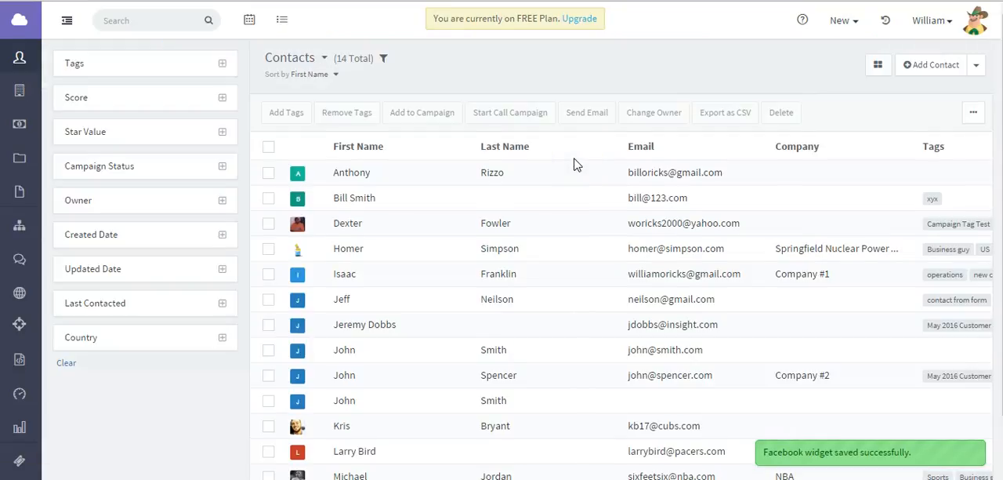
left_click(345, 427)
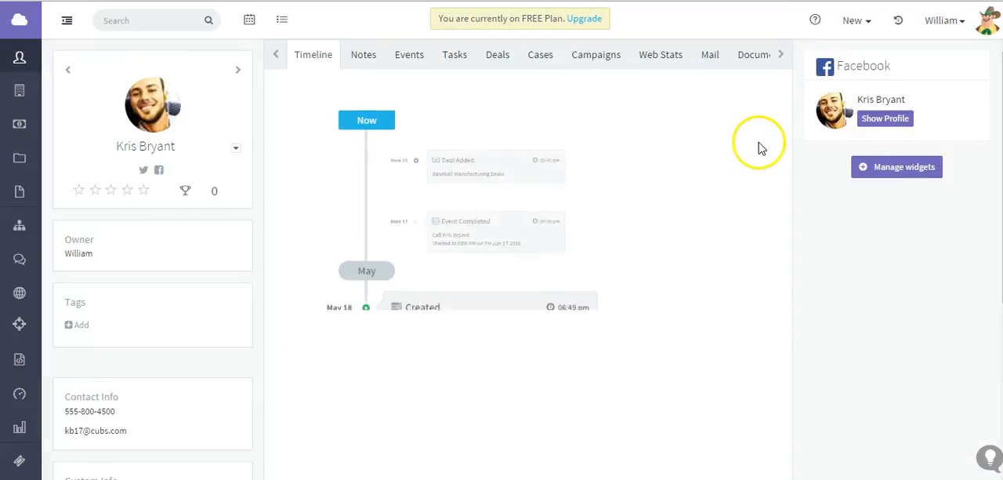
left_click(31, 63)
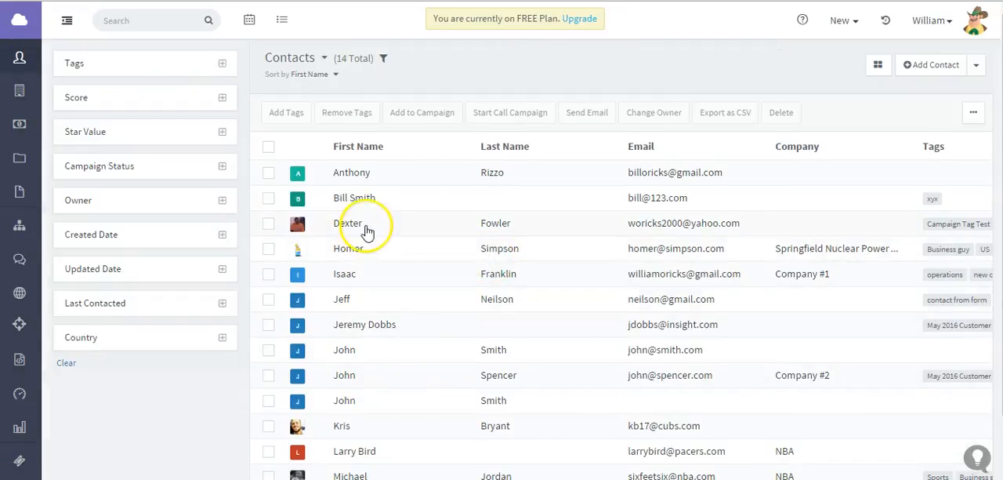
Step: Attach the matching Facebook profile to Larry Bird so his record shows the Facebook photo
left_click(348, 451)
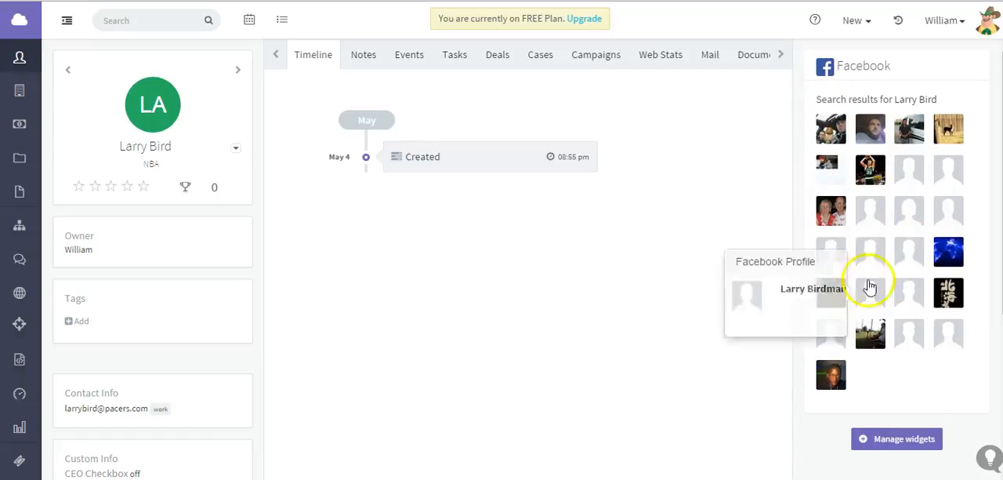
left_click(832, 217)
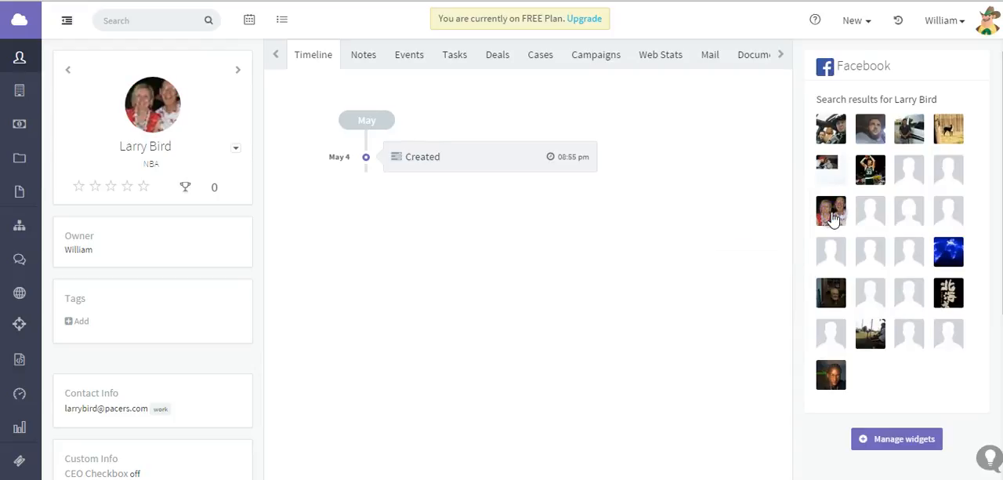